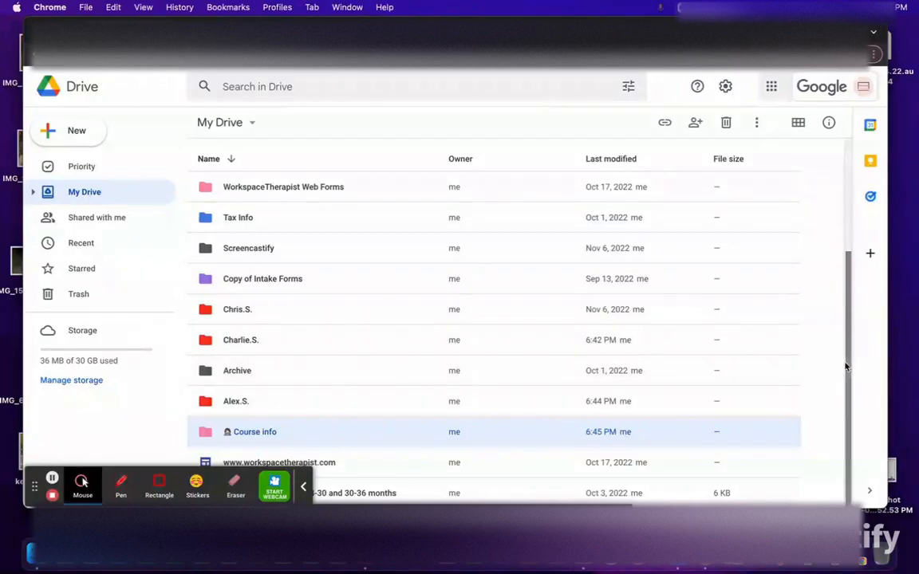
Look over the Attendance, A.S. document in the A.S. client folder, and return to that folder.
{"action": "mouse_move", "coordinate": [850, 369]}
{"action": "left_mouse_down"}
{"action": "mouse_move", "coordinate": [858, 334]}
{"action": "mouse_move", "coordinate": [853, 386]}
{"action": "left_mouse_up"}
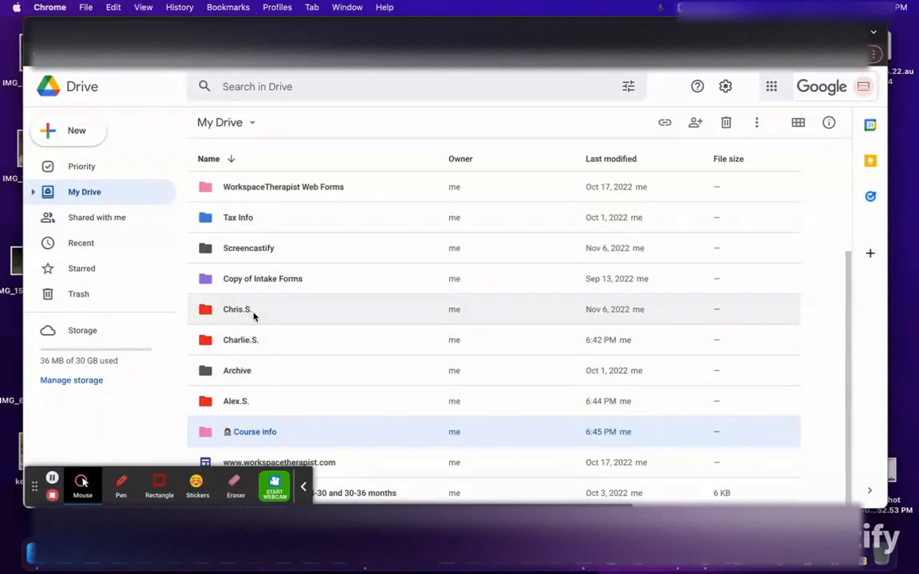
{"action": "double_click", "coordinate": [258, 402]}
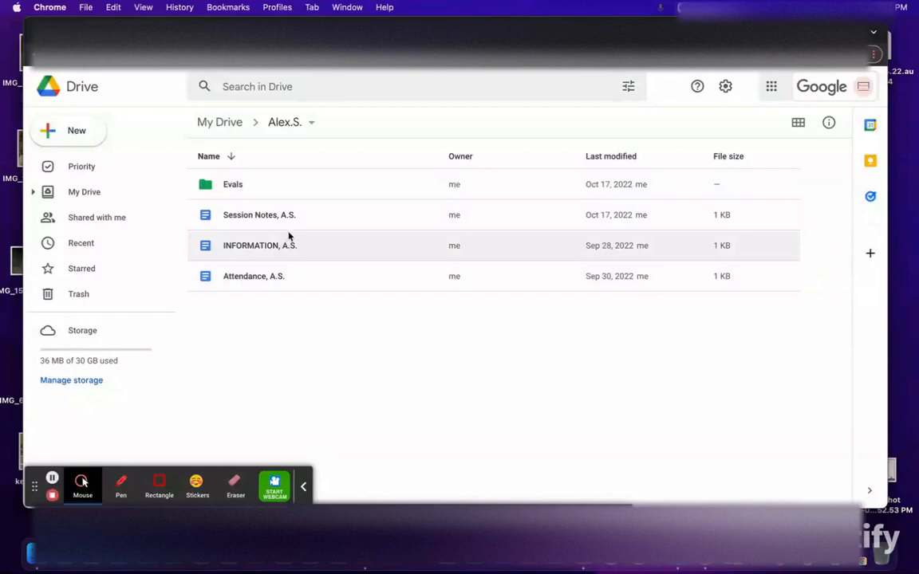
{"action": "double_click", "coordinate": [260, 280]}
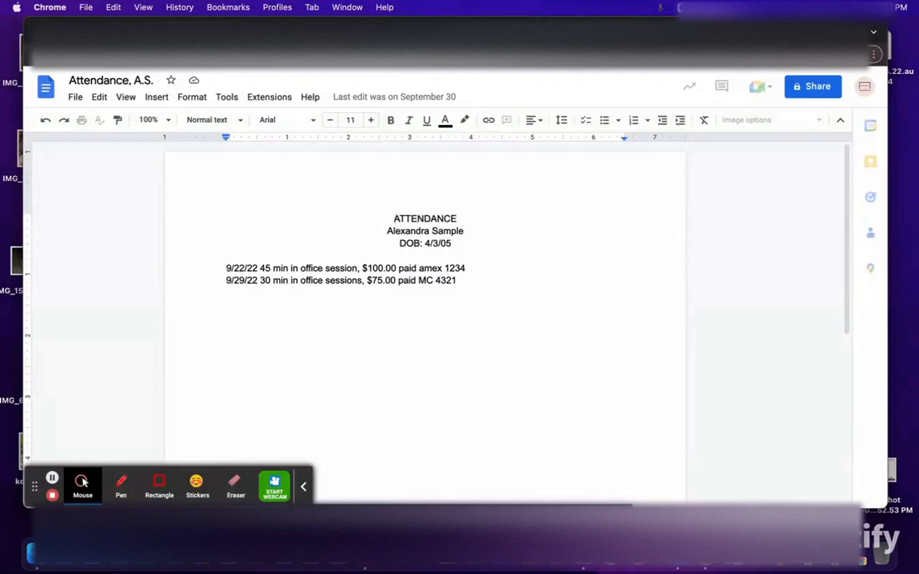
{"action": "left_click", "coordinate": [275, 32]}
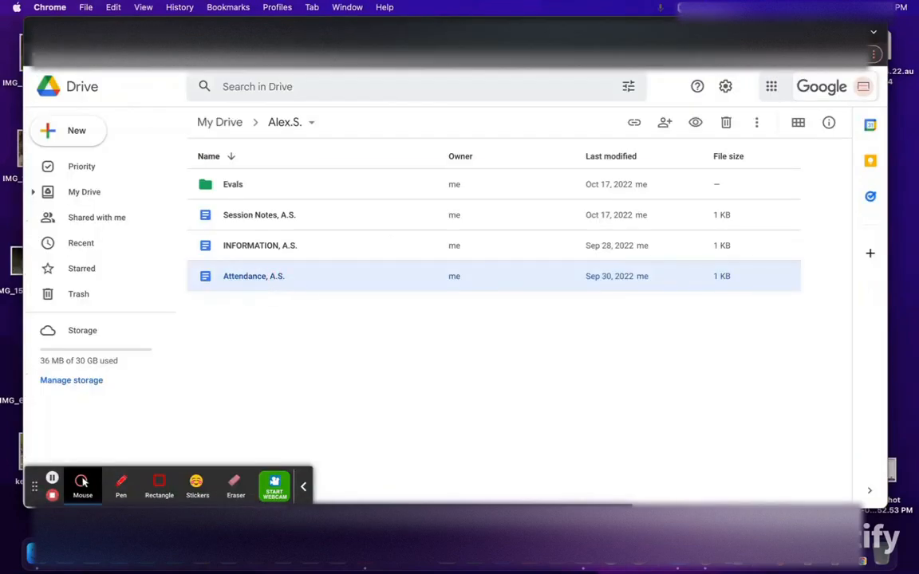
Open the Session Notes, A.S. document and add two new lines after the DOB line.
{"action": "double_click", "coordinate": [280, 218]}
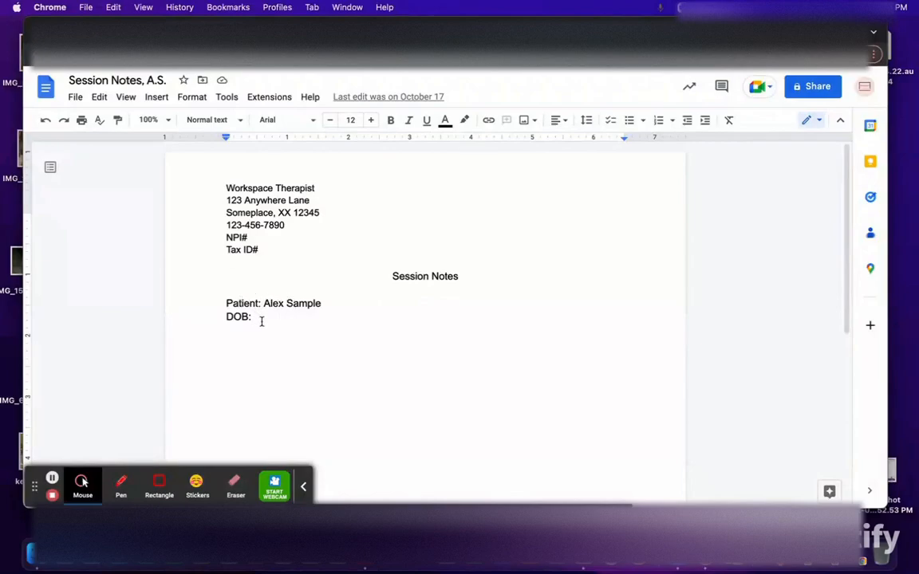
{"action": "left_click", "coordinate": [288, 321]}
{"action": "key", "text": "Return"}
{"action": "key", "text": "Return"}
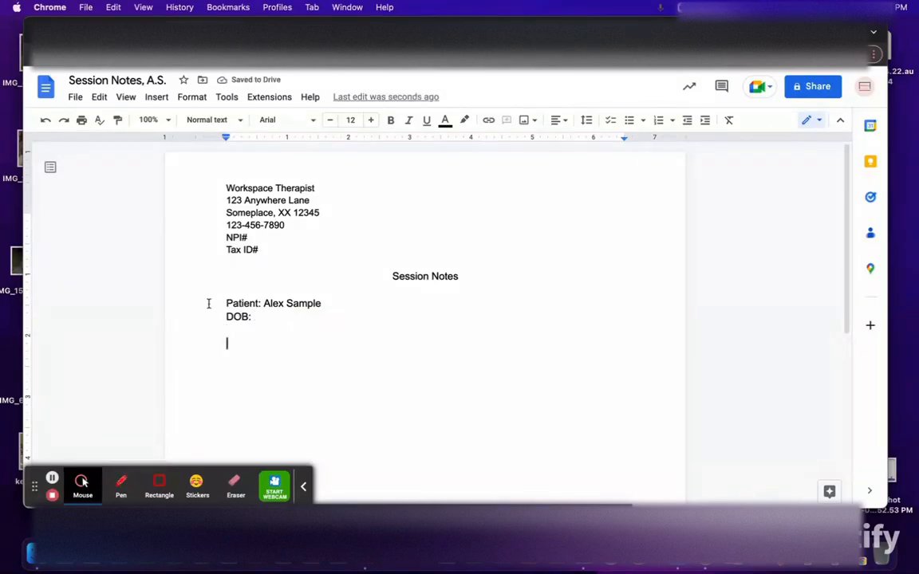
Insert a new custom dropdown below the DOB line and name its template SOAP.
{"action": "left_click", "coordinate": [164, 99]}
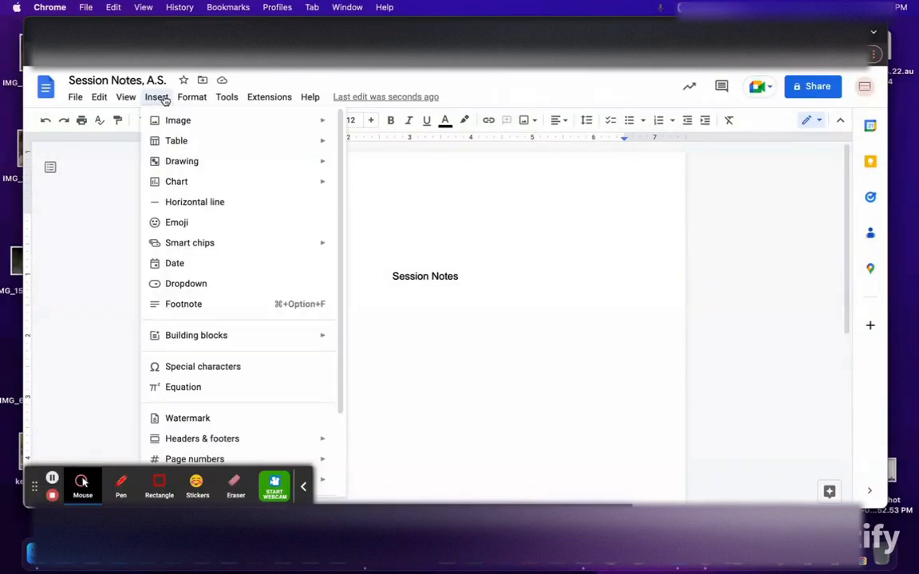
{"action": "left_click", "coordinate": [190, 285]}
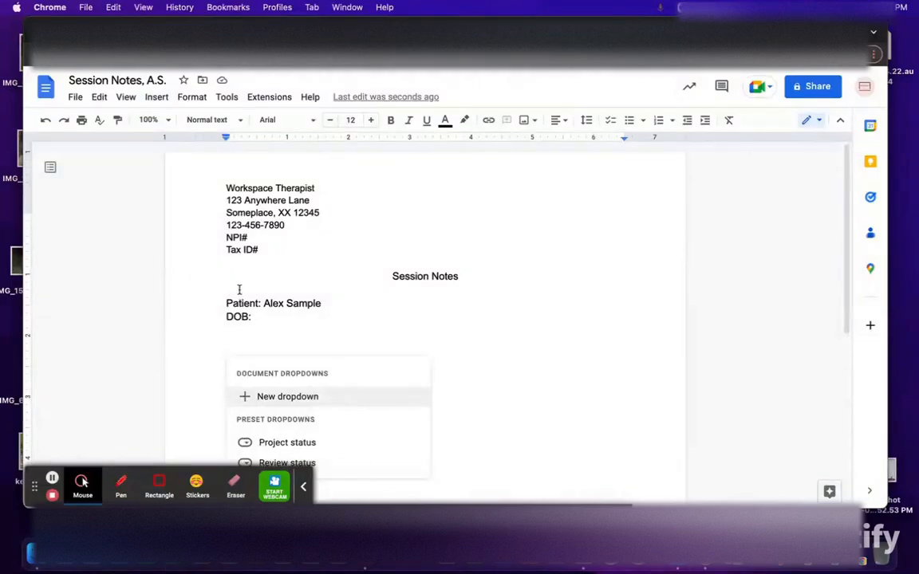
{"action": "left_click", "coordinate": [316, 395]}
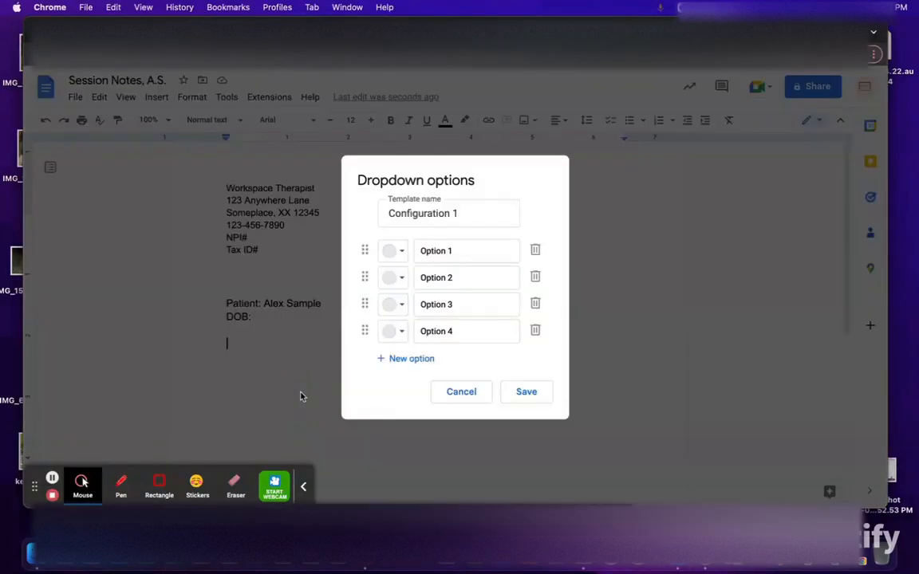
{"action": "left_click", "coordinate": [468, 214]}
{"action": "key", "text": "BackSpace"}
{"action": "key", "text": "BackSpace"}
{"action": "key", "text": "BackSpace"}
{"action": "key", "text": "BackSpace"}
{"action": "key", "text": "BackSpace"}
{"action": "key", "text": "BackSpace"}
{"action": "key", "text": "BackSpace"}
{"action": "key", "text": "BackSpace"}
{"action": "key", "text": "BackSpace"}
{"action": "key", "text": "BackSpace"}
{"action": "key", "text": "BackSpace"}
{"action": "key", "text": "BackSpace"}
{"action": "key", "text": "BackSpace"}
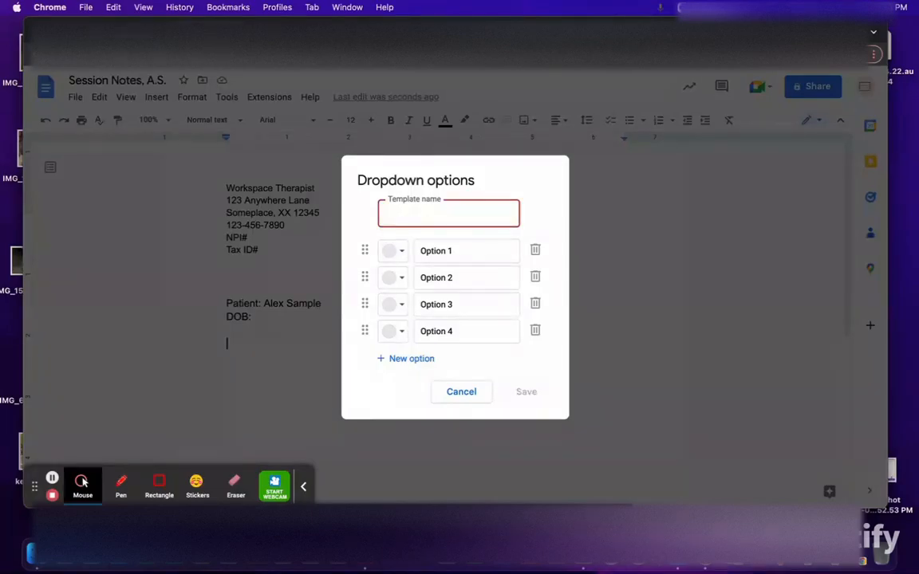
{"action": "type", "text": "SOAP"}
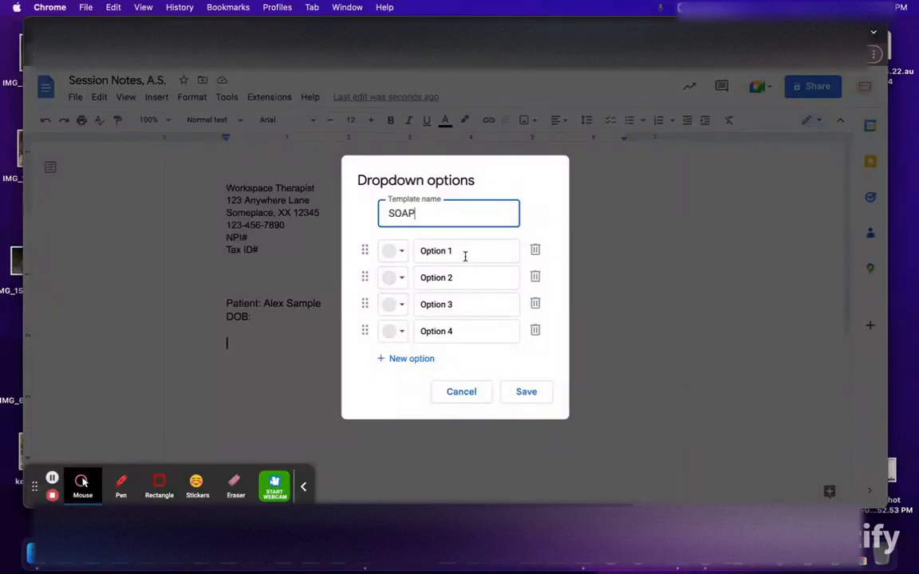
Rename the dropdown's first option to Subjective.
{"action": "left_click", "coordinate": [463, 250]}
{"action": "key", "text": "BackSpace"}
{"action": "key", "text": "BackSpace"}
{"action": "key", "text": "BackSpace"}
{"action": "key", "text": "BackSpace"}
{"action": "key", "text": "BackSpace"}
{"action": "key", "text": "BackSpace"}
{"action": "type", "text": "Su"}
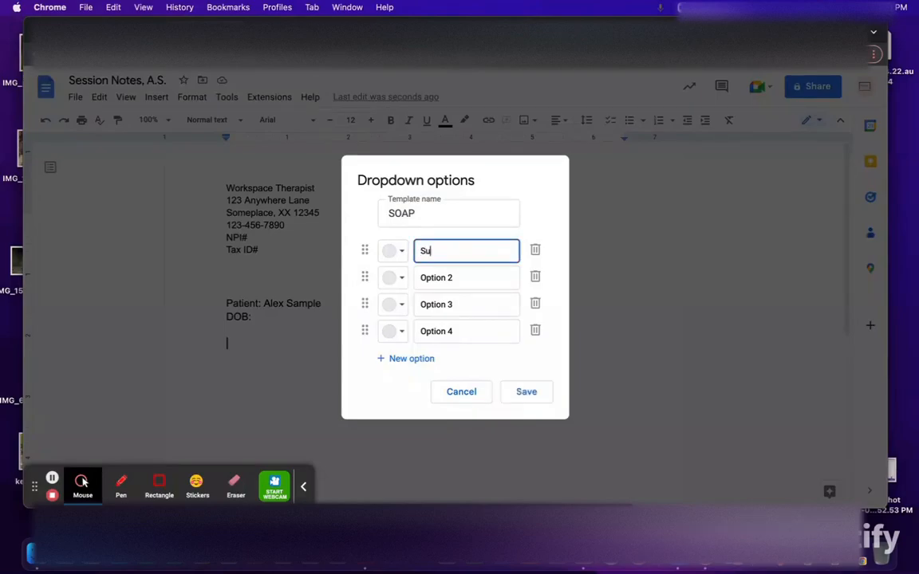
{"action": "type", "text": "bjective"}
{"action": "left_click", "coordinate": [454, 276]}
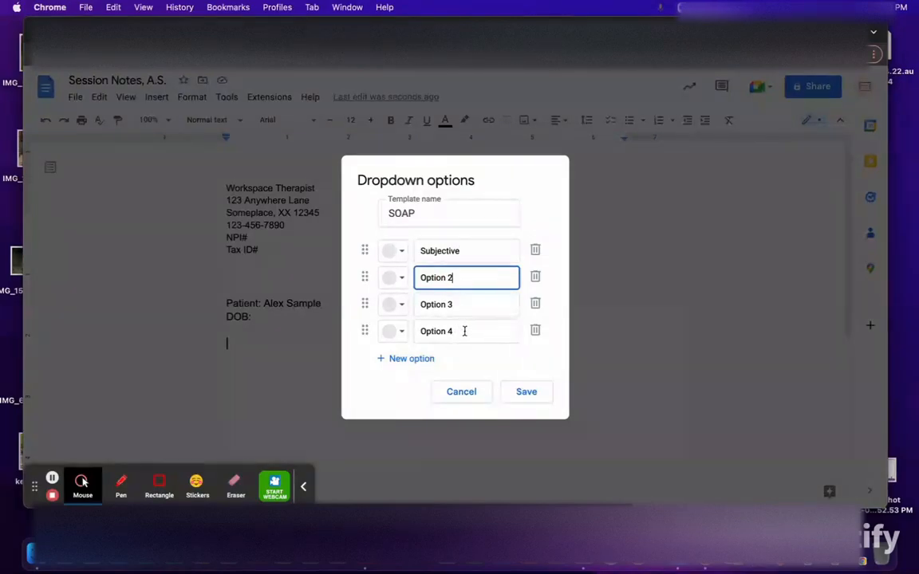
Give the Subjective option a light green colour and save the dropdown.
{"action": "left_click", "coordinate": [402, 251]}
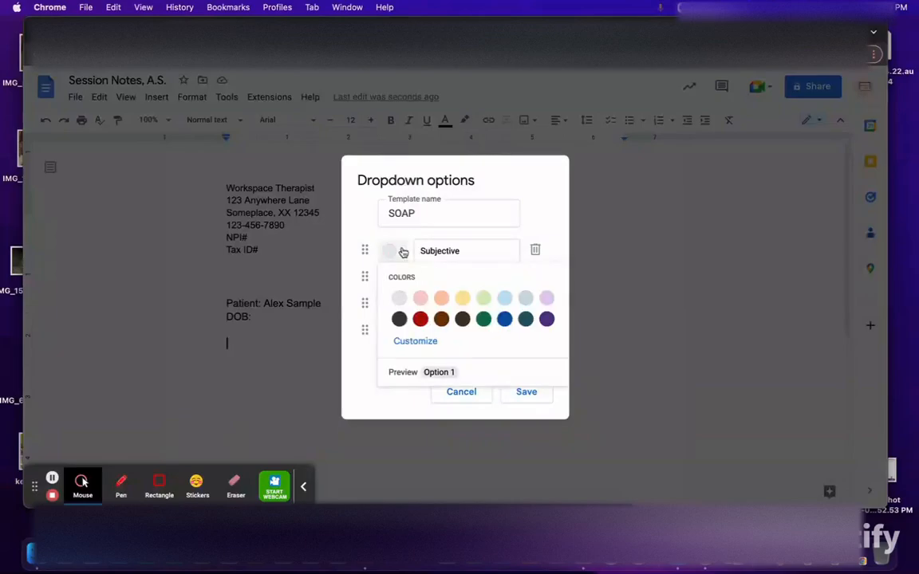
{"action": "left_click", "coordinate": [483, 299]}
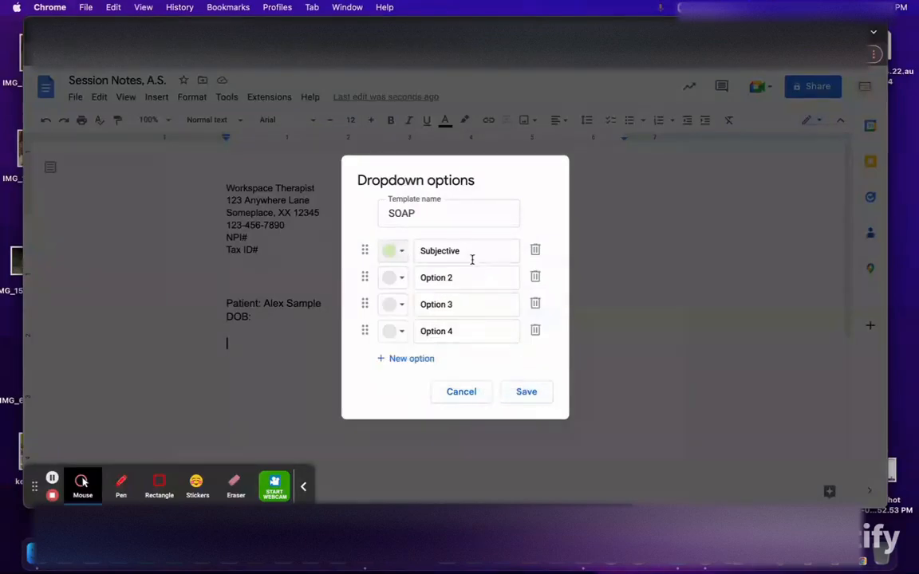
{"action": "left_click", "coordinate": [530, 392]}
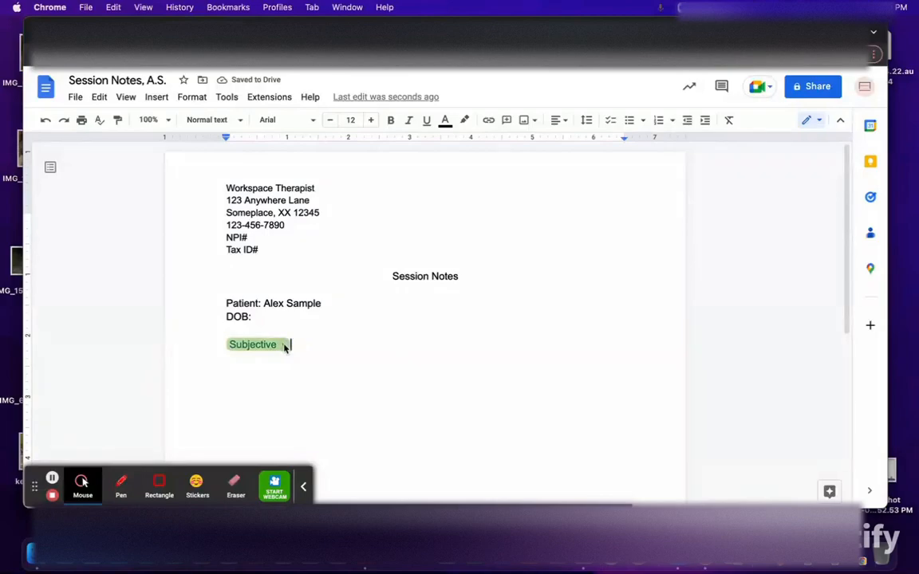
Examine the selectable options of the inserted SOAP dropdown, keeping its current choice.
{"action": "left_click", "coordinate": [285, 345]}
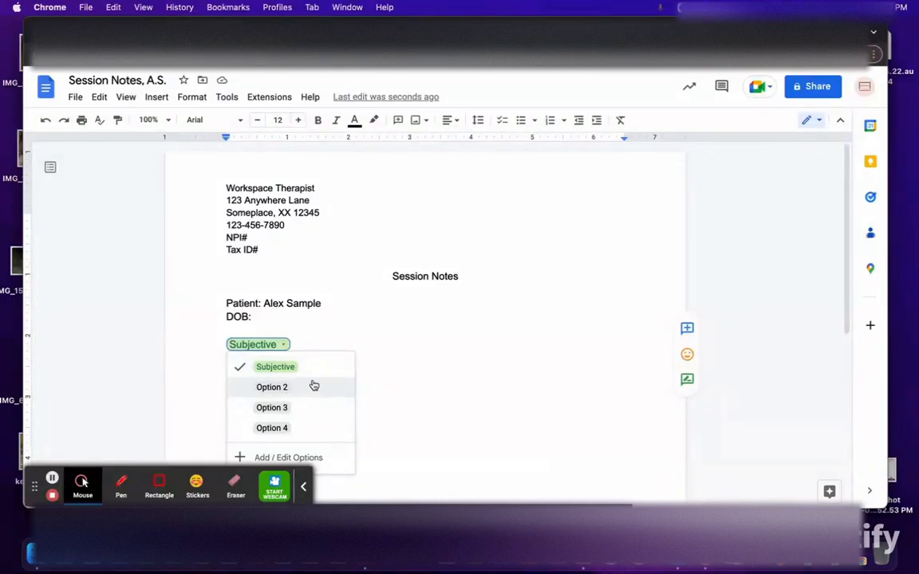
{"action": "left_click", "coordinate": [366, 330]}
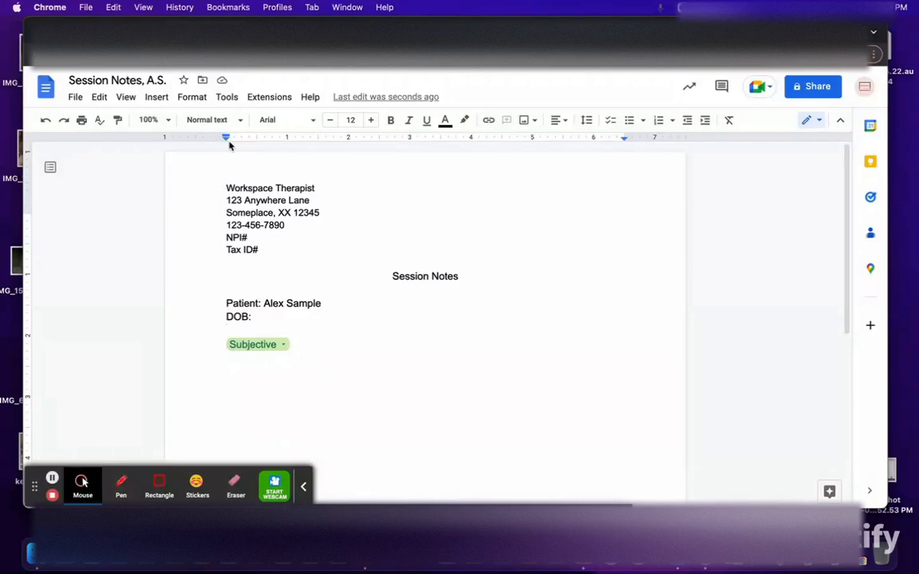
{"action": "scroll", "coordinate": [227, 255], "scroll_direction": "down", "scroll_amount": 5}
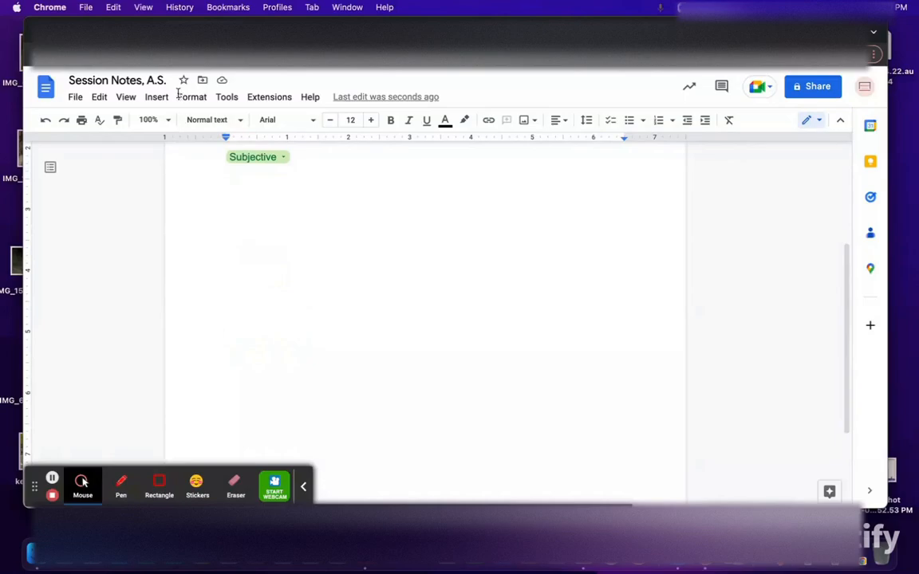
Switch back to Google Drive and return to the folder list at the top level of My Drive.
{"action": "left_click", "coordinate": [150, 32]}
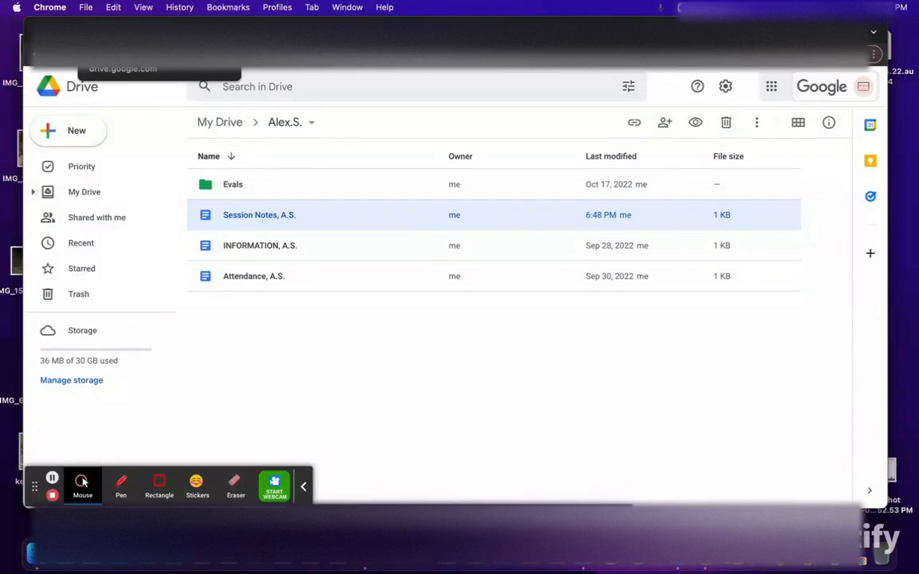
{"action": "left_click", "coordinate": [229, 127]}
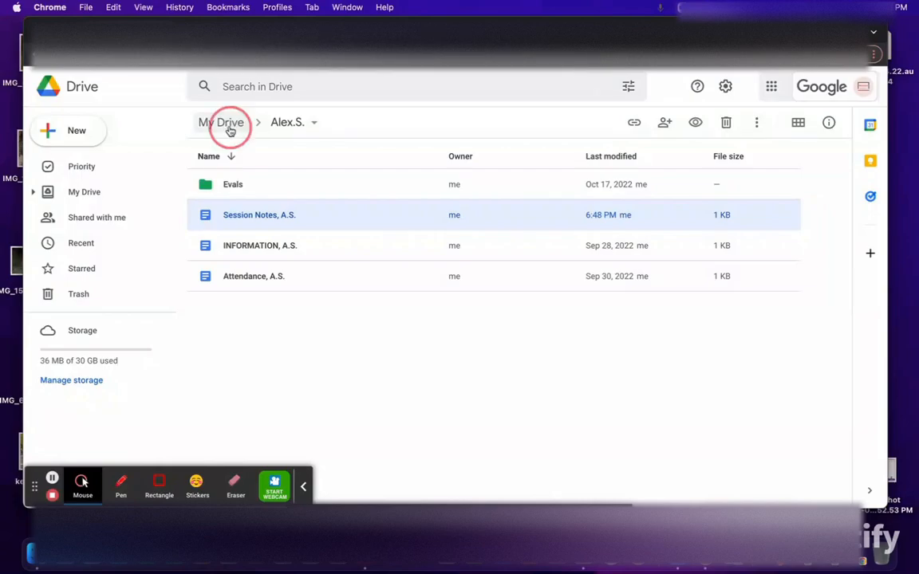
{"action": "scroll", "coordinate": [205, 275], "scroll_direction": "down", "scroll_amount": 2}
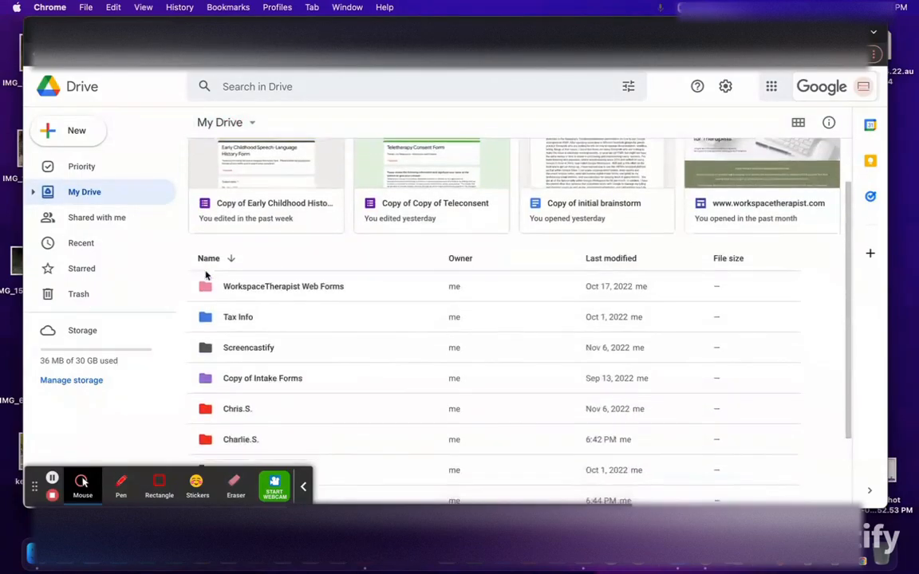
{"action": "scroll", "coordinate": [205, 276], "scroll_direction": "down", "scroll_amount": 2}
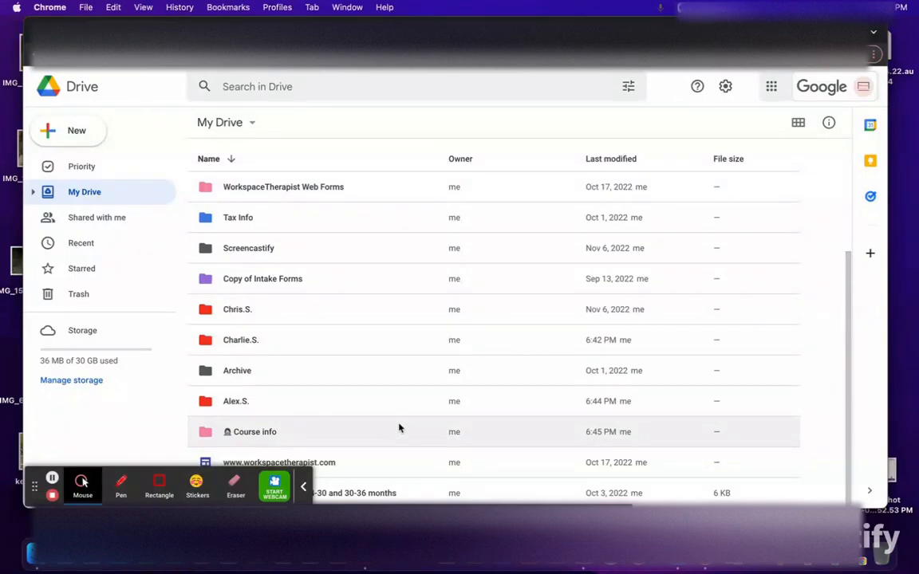
Review the types of new items that can be created and the actions available for a red client folder.
{"action": "left_click", "coordinate": [80, 129]}
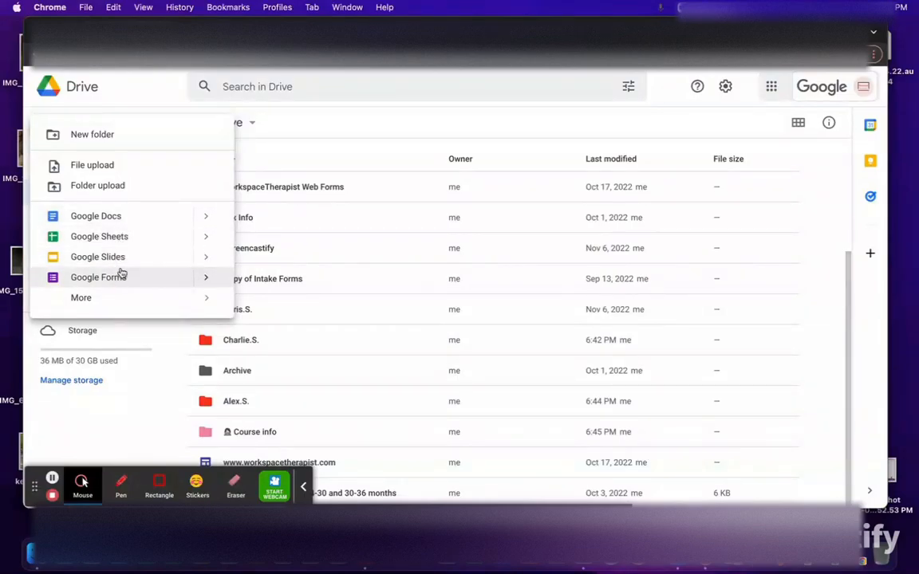
{"action": "left_click", "coordinate": [280, 140]}
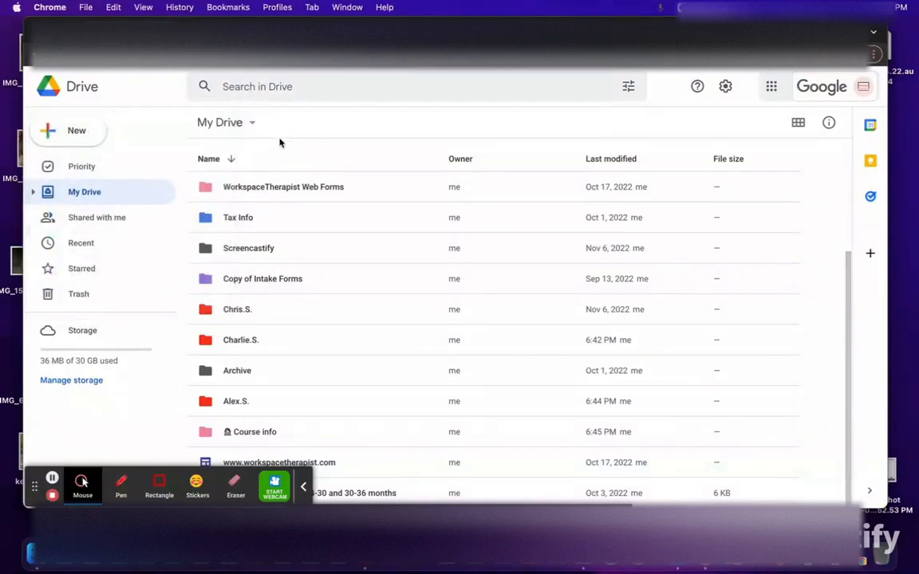
{"action": "right_click", "coordinate": [210, 314]}
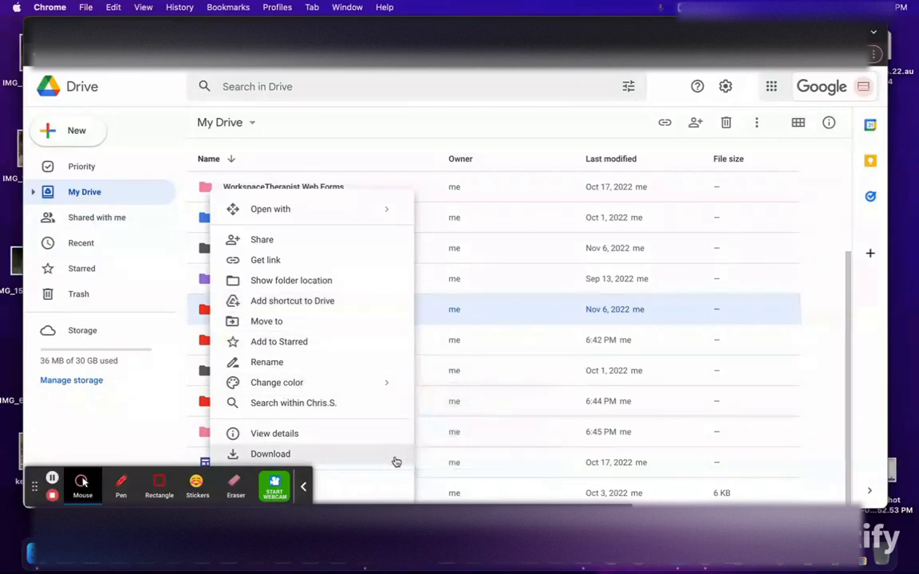
{"action": "left_click", "coordinate": [395, 152]}
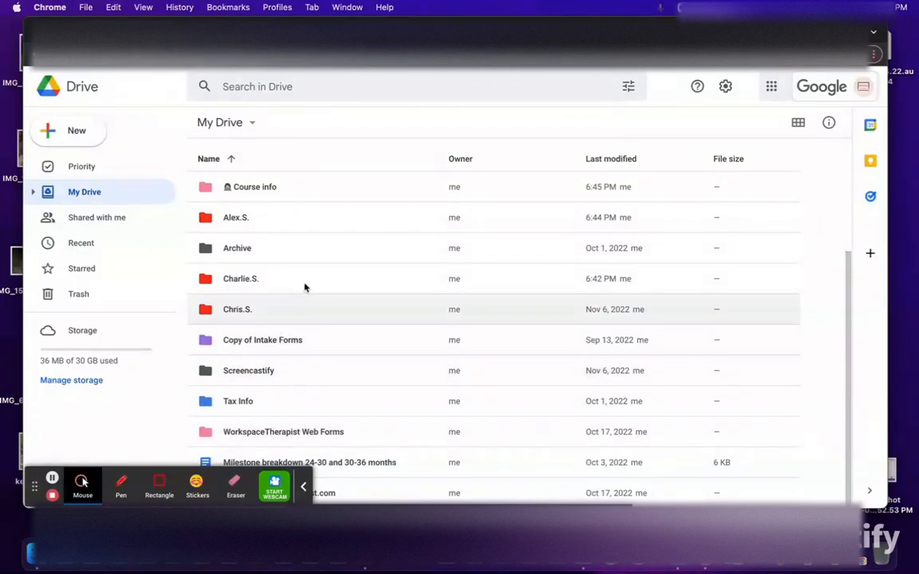
Reopen Session Notes, A.S. from the A.S. client folder and insert a 3 x 2 table two lines below the Subjective dropdown.
{"action": "double_click", "coordinate": [252, 218]}
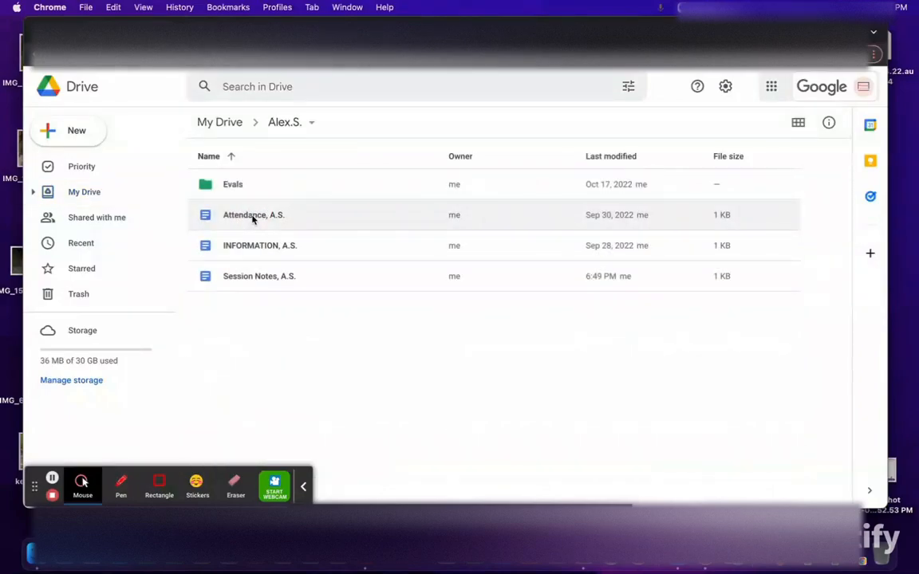
{"action": "double_click", "coordinate": [266, 277]}
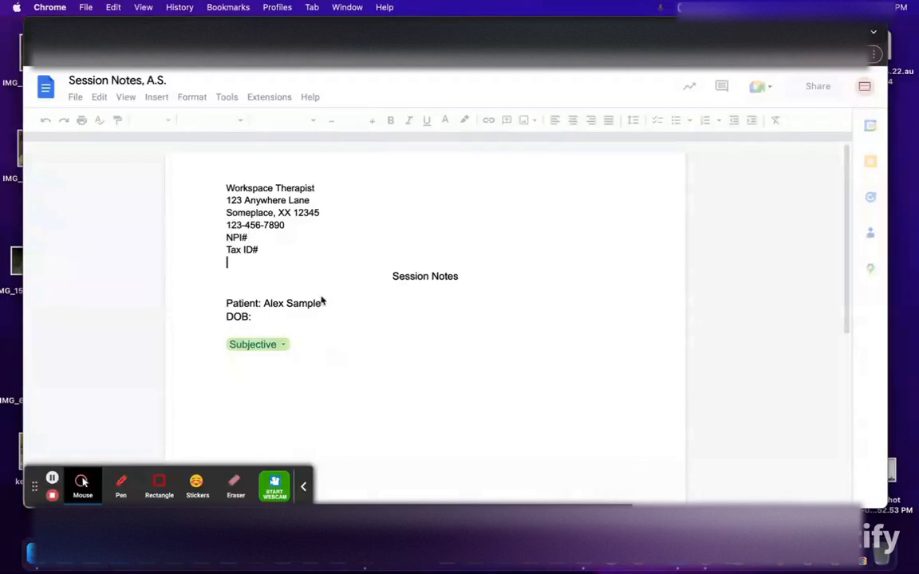
{"action": "left_click", "coordinate": [298, 349]}
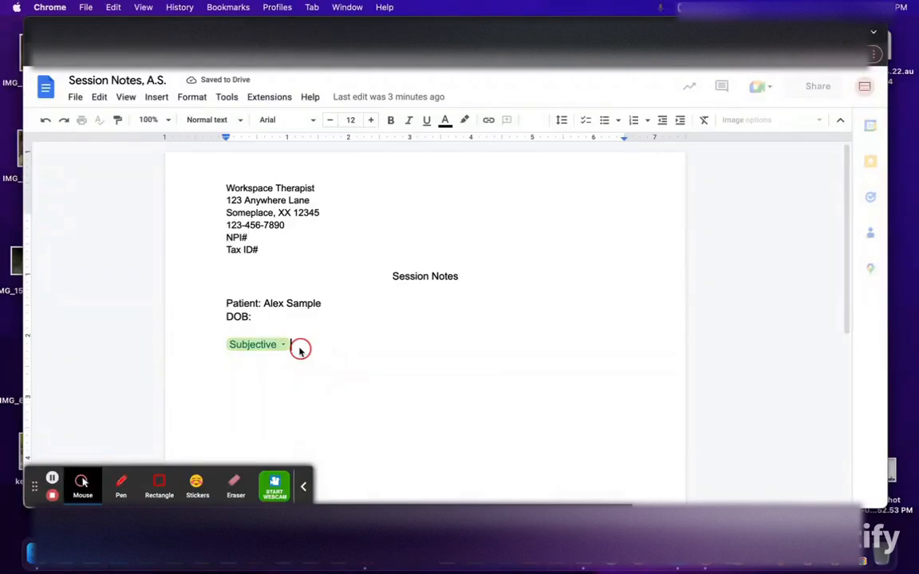
{"action": "key", "text": "Return"}
{"action": "key", "text": "Return"}
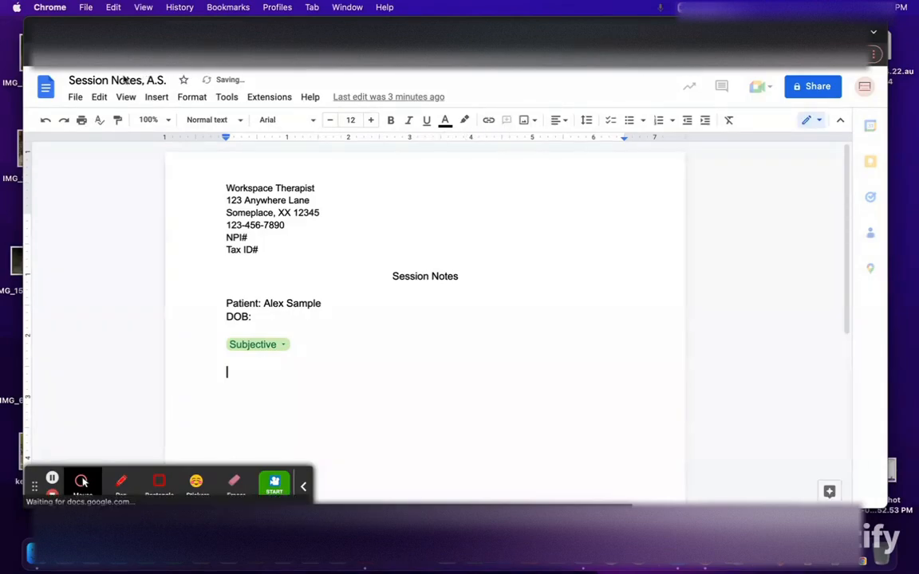
{"action": "left_click", "coordinate": [157, 97]}
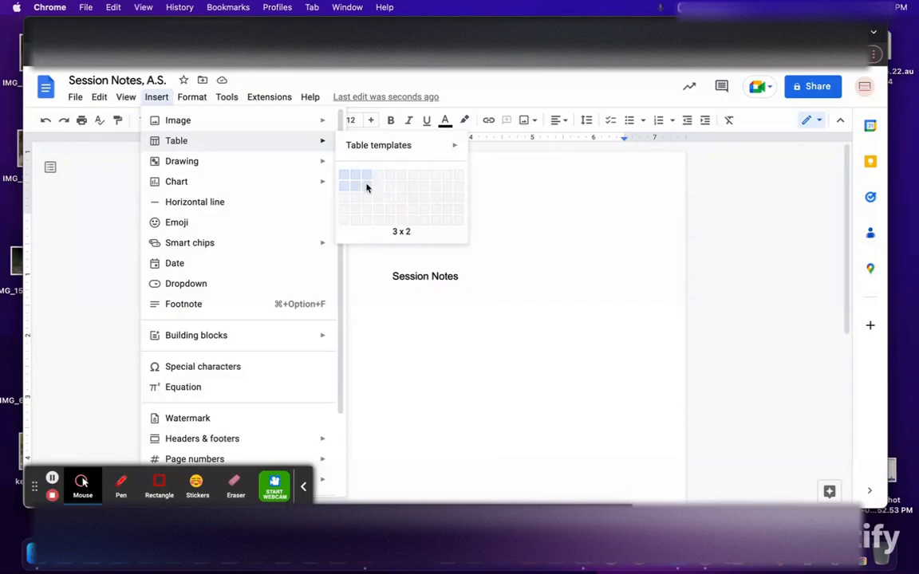
{"action": "left_click", "coordinate": [367, 187]}
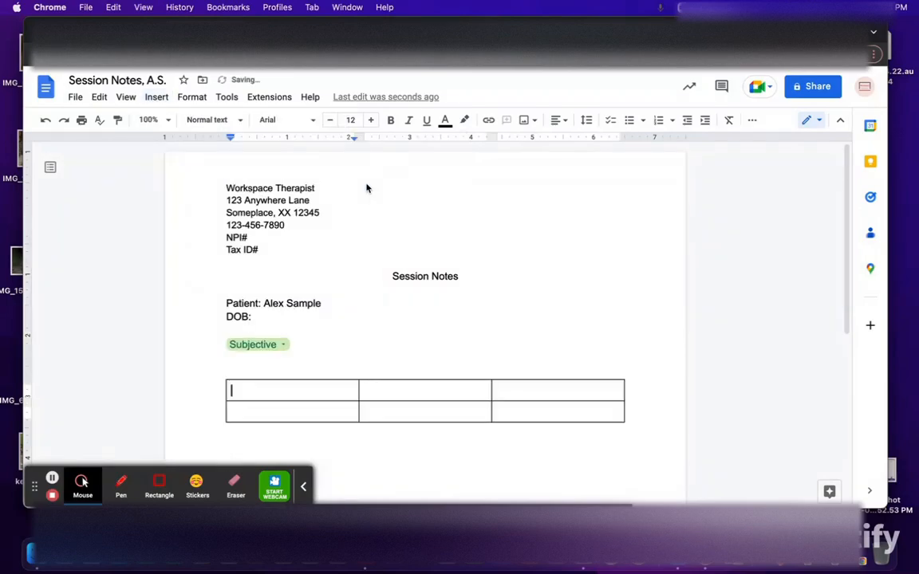